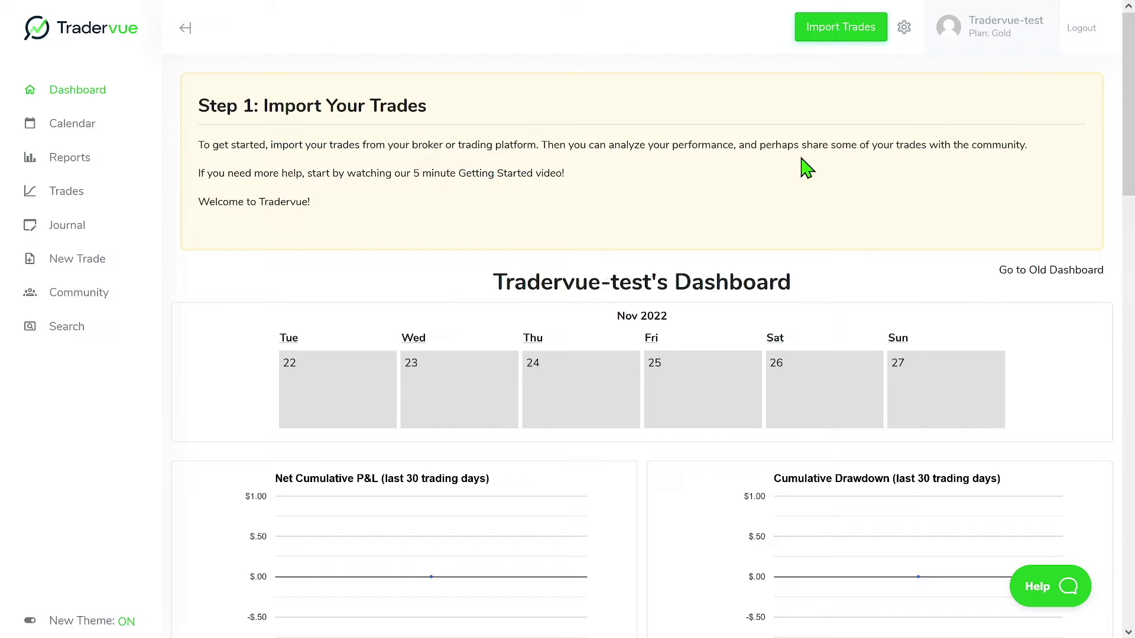
- Select TradeHistory20221129000439.csv as the file to import on the Import from Broker page
click(834, 36)
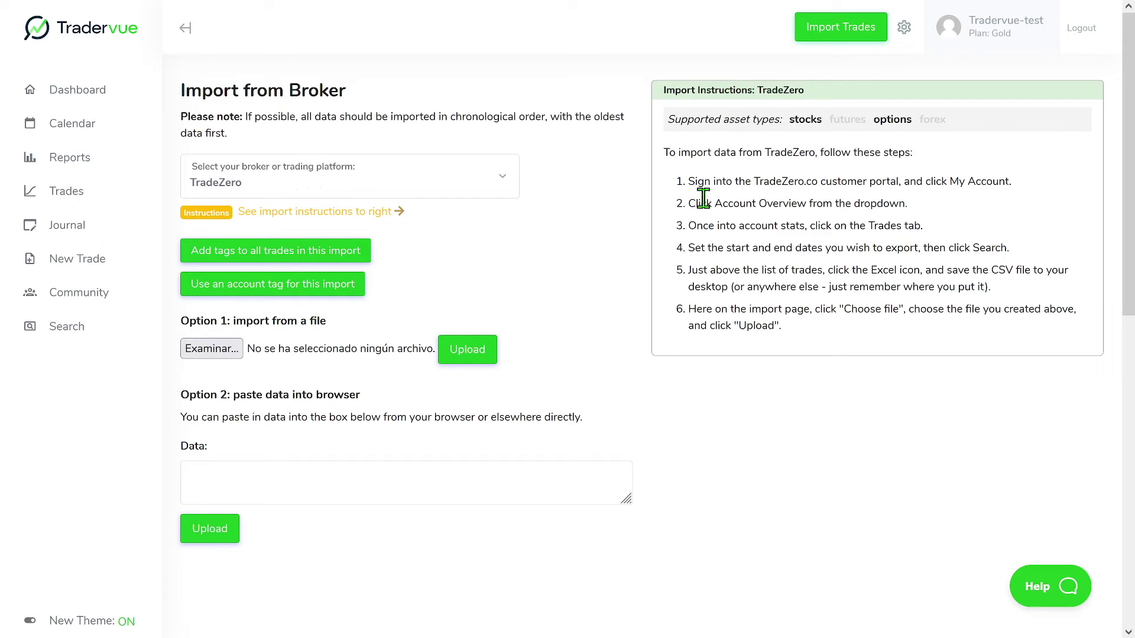
click(222, 349)
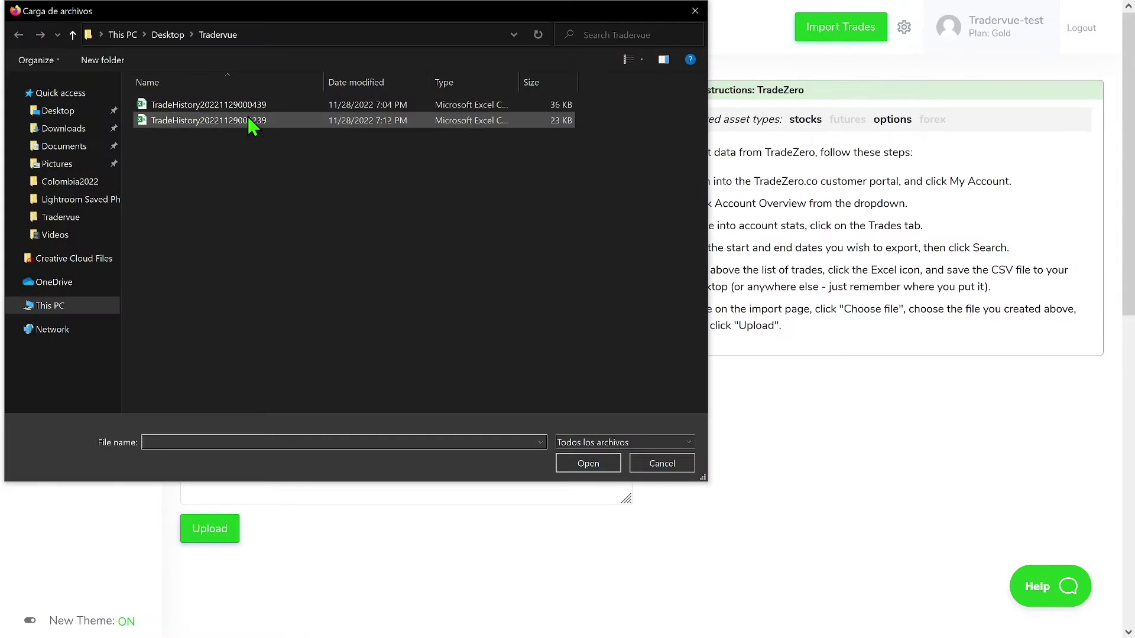
click(255, 108)
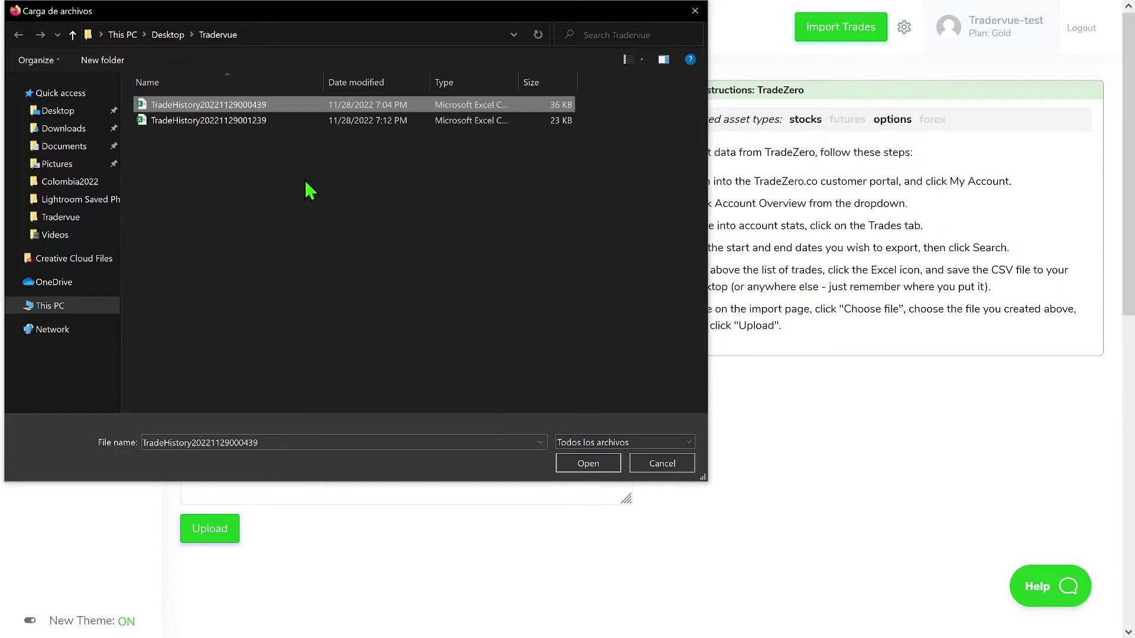
click(588, 464)
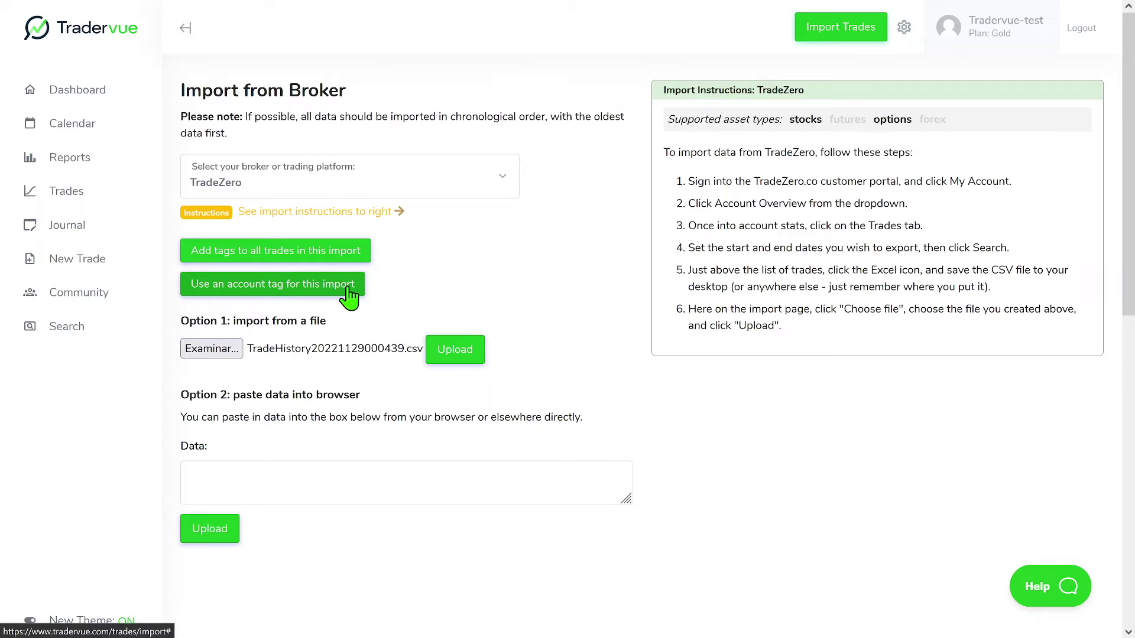
- Add the TradeZero account tag, require a tag on every import, and upload the file
click(241, 294)
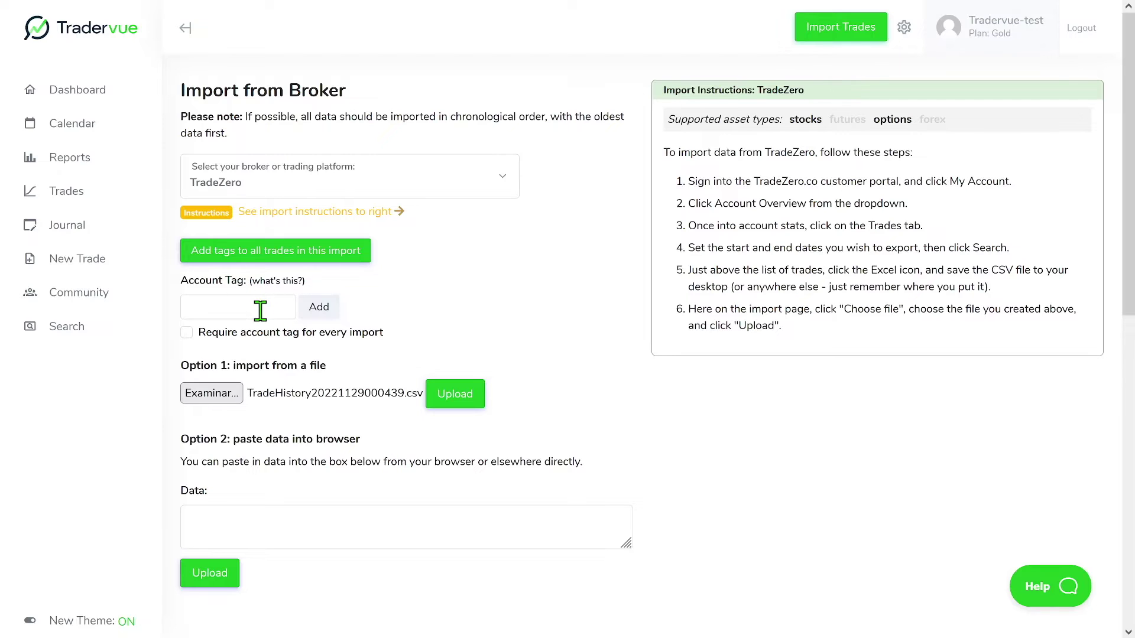
text(TradeZero)
click(318, 310)
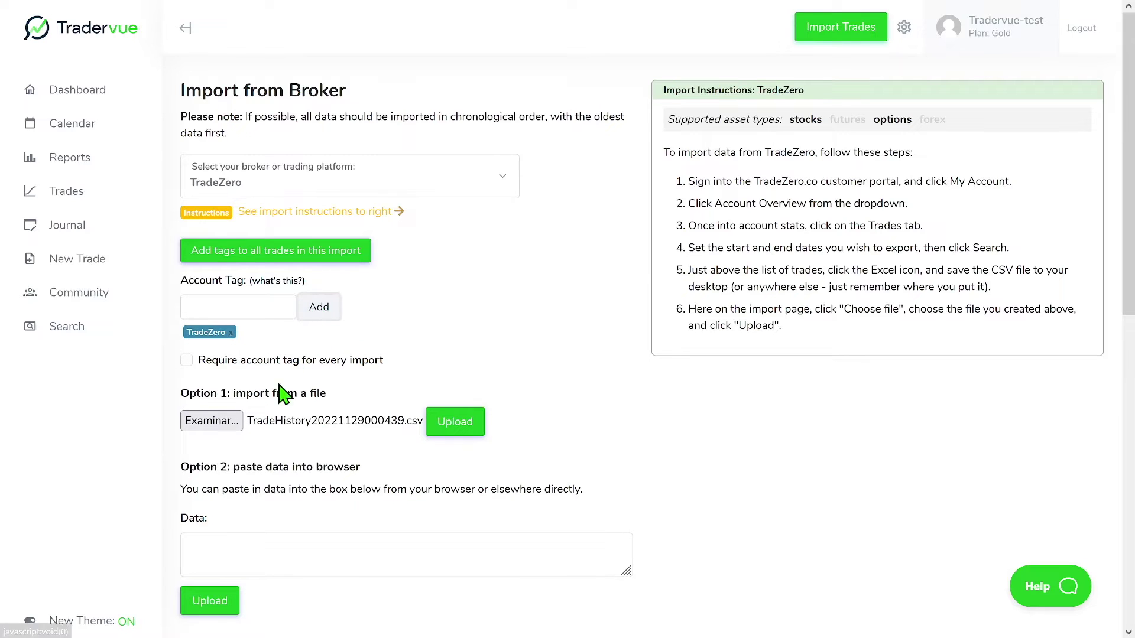
click(186, 360)
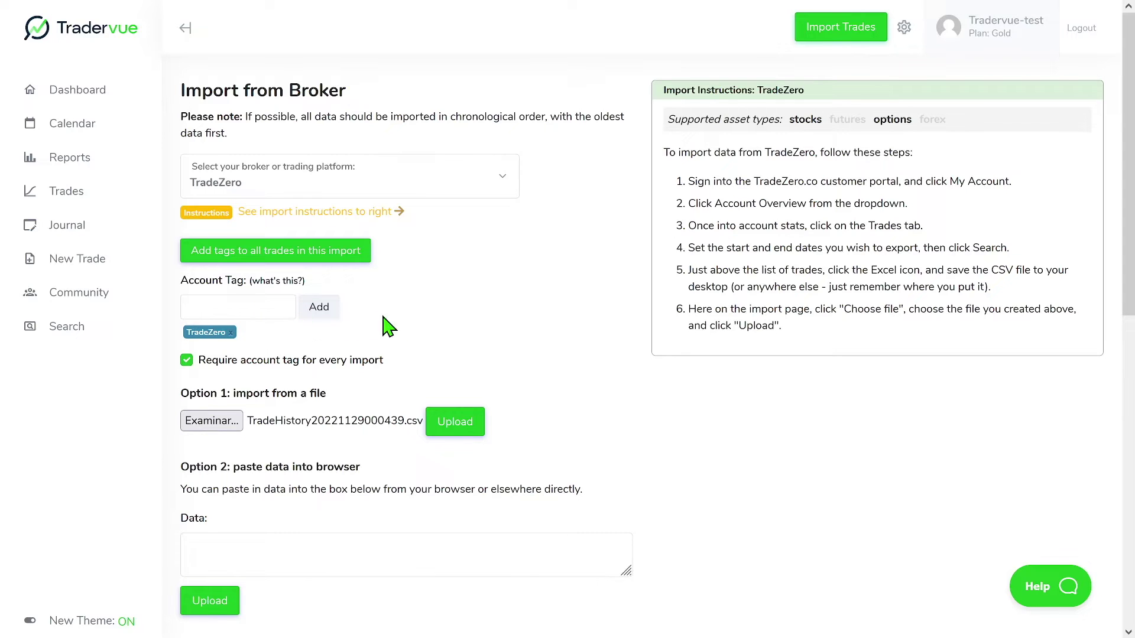
click(469, 437)
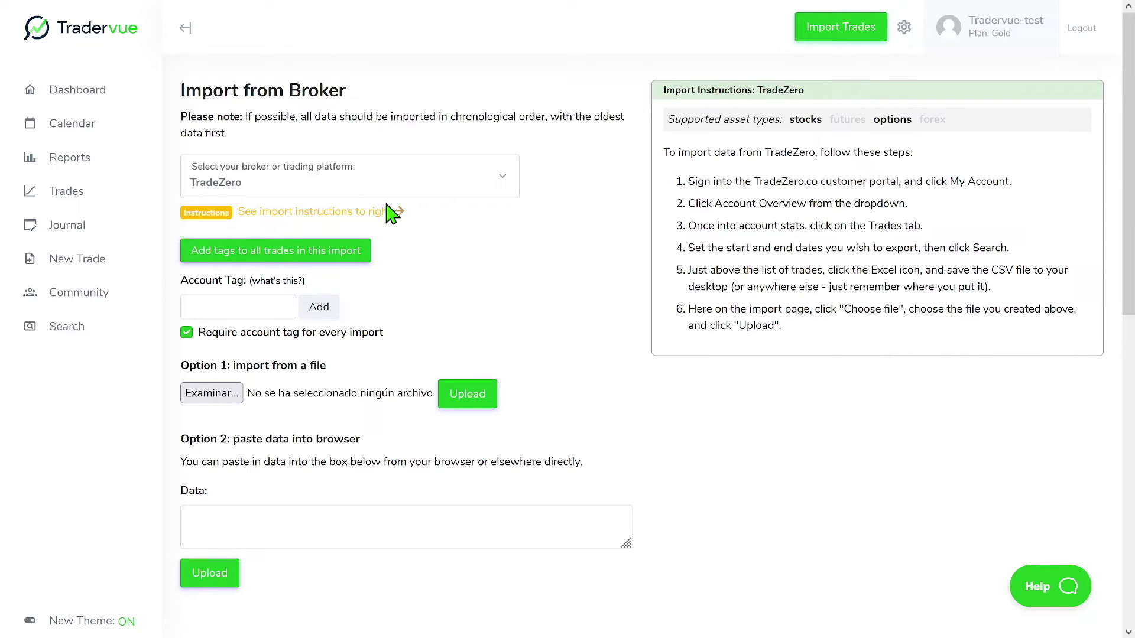
- Begin entering a new account tag for the next import
click(267, 306)
- Add the ThinkOrSwim account tag, choose TradeHistory20221129001239.csv, and upload it
text(ThinkOrSwim)
click(311, 309)
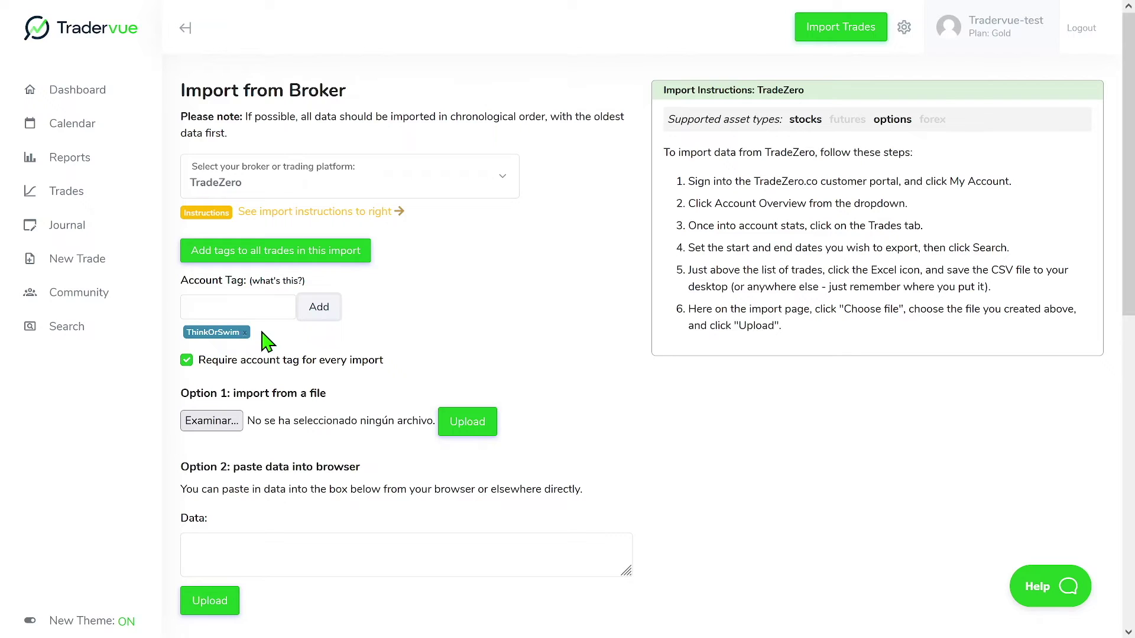
click(218, 422)
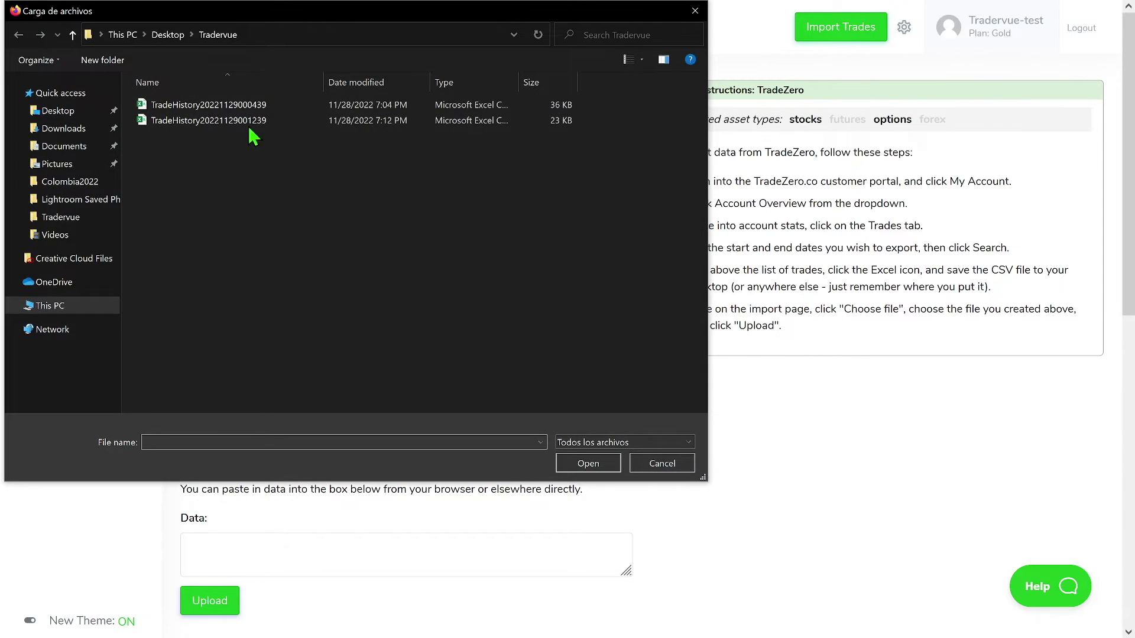
click(247, 122)
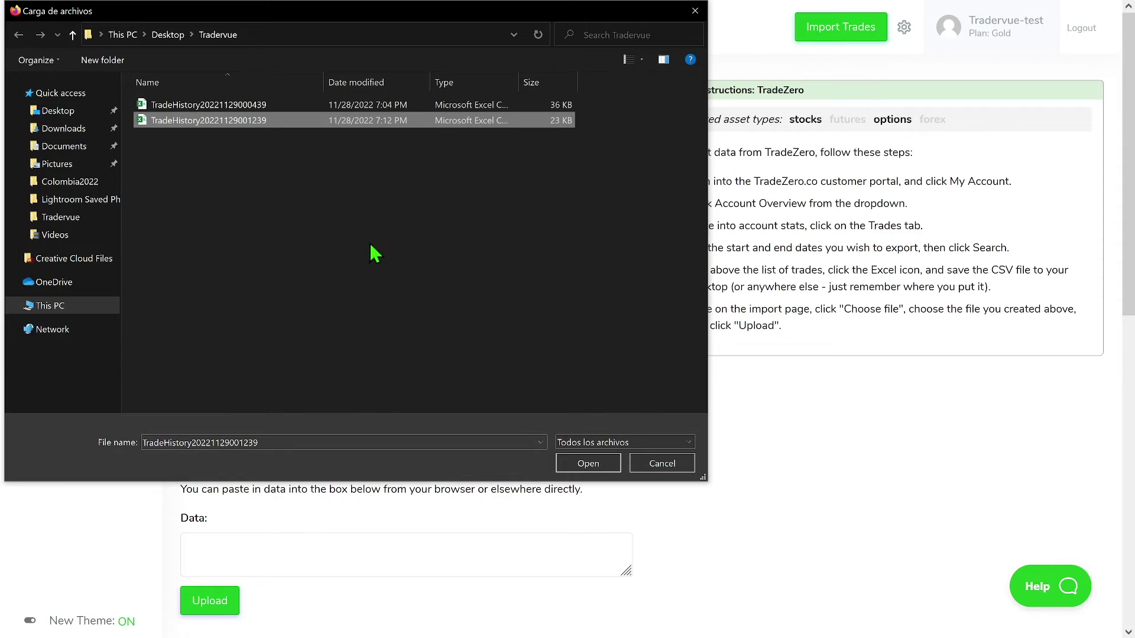
click(600, 468)
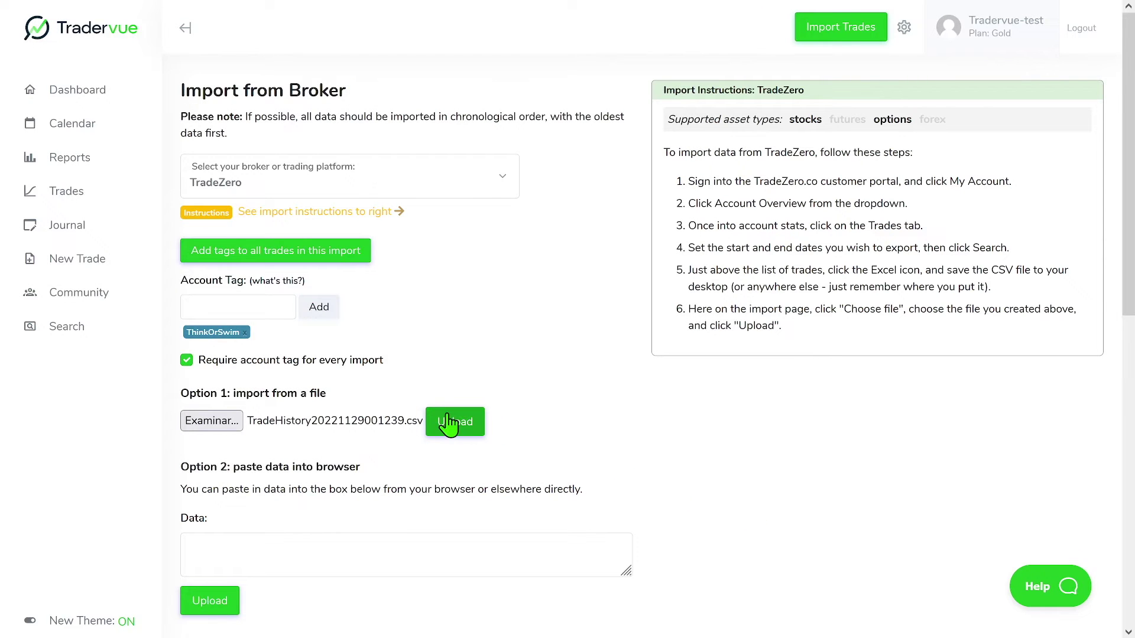
click(450, 423)
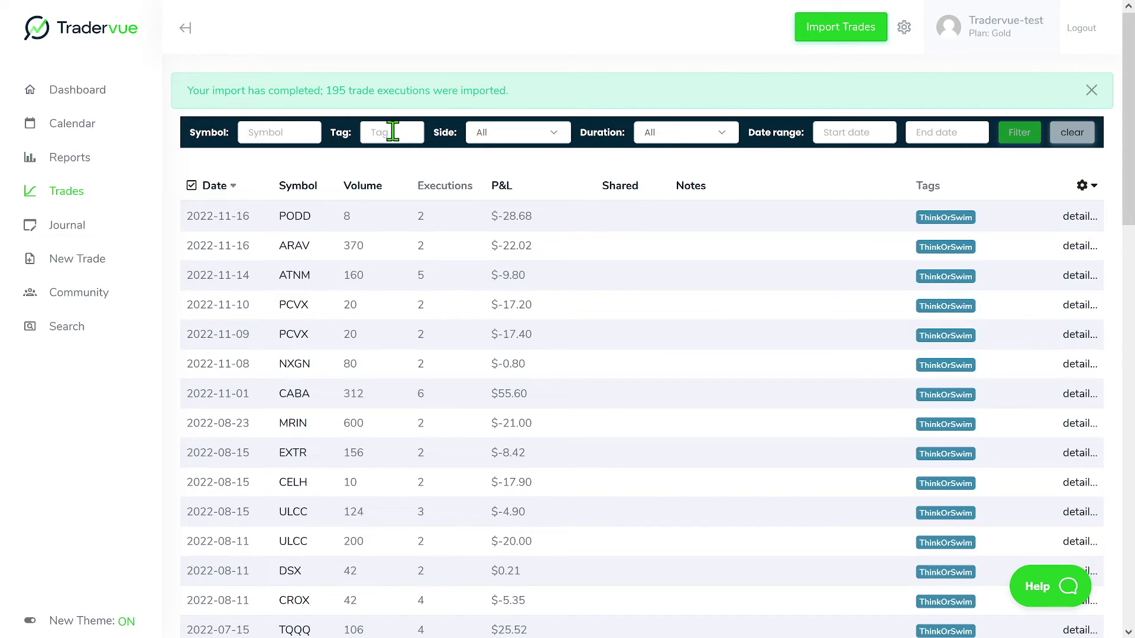
- Filter the trades list by the ThinkOrSwim tag and review the results
text(thinkOrSw)
click(394, 169)
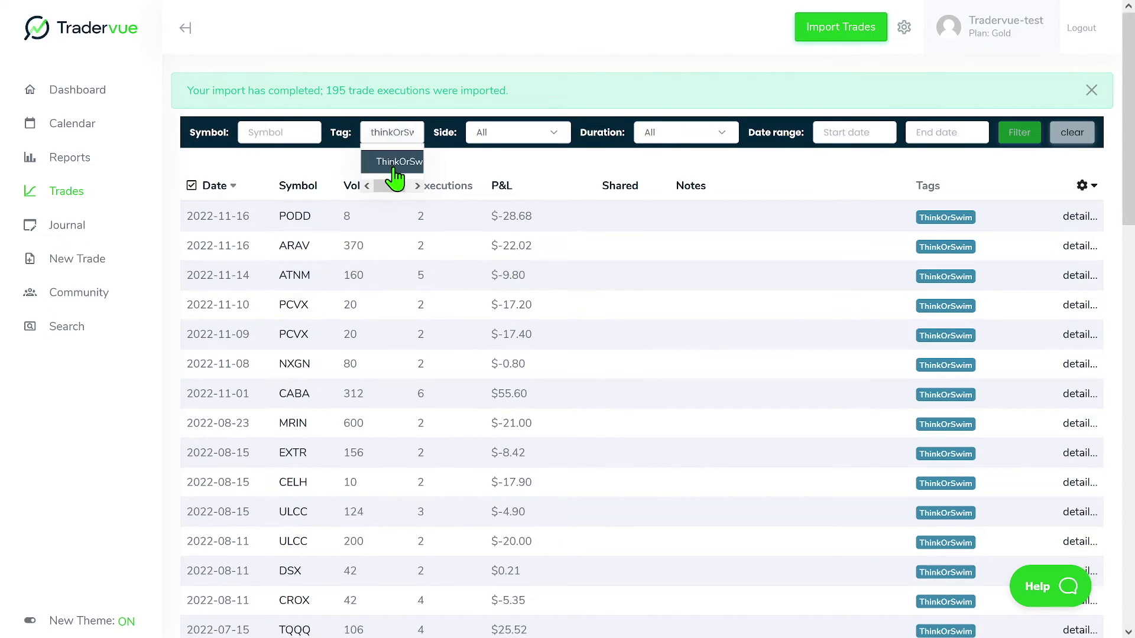
click(1019, 136)
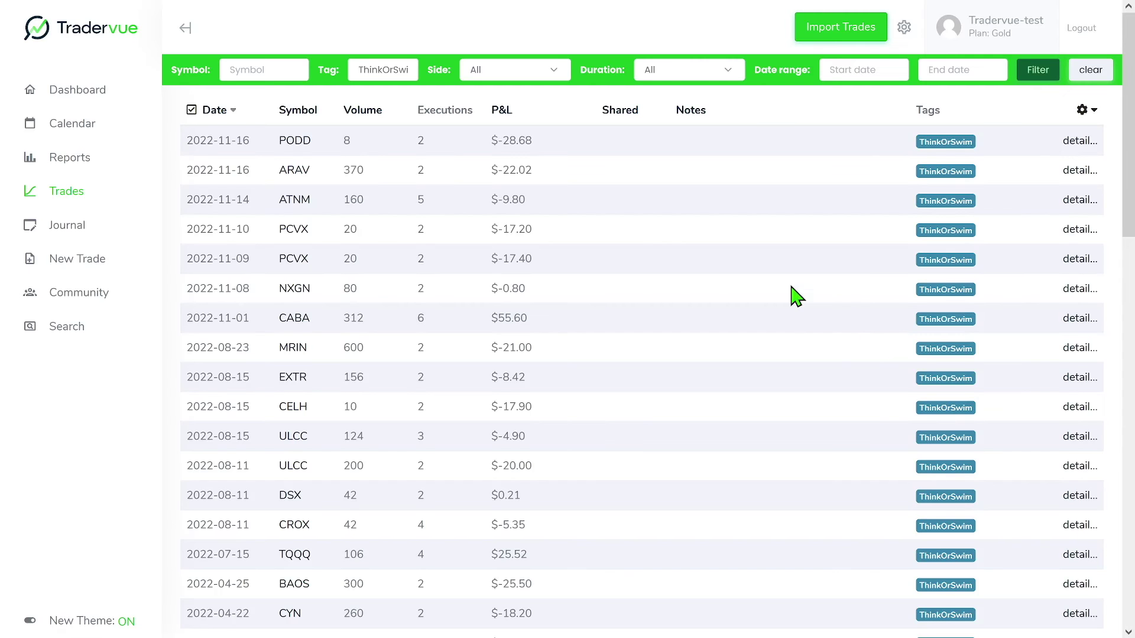
scroll(931, 236, down, 5)
scroll(930, 236, down, 10)
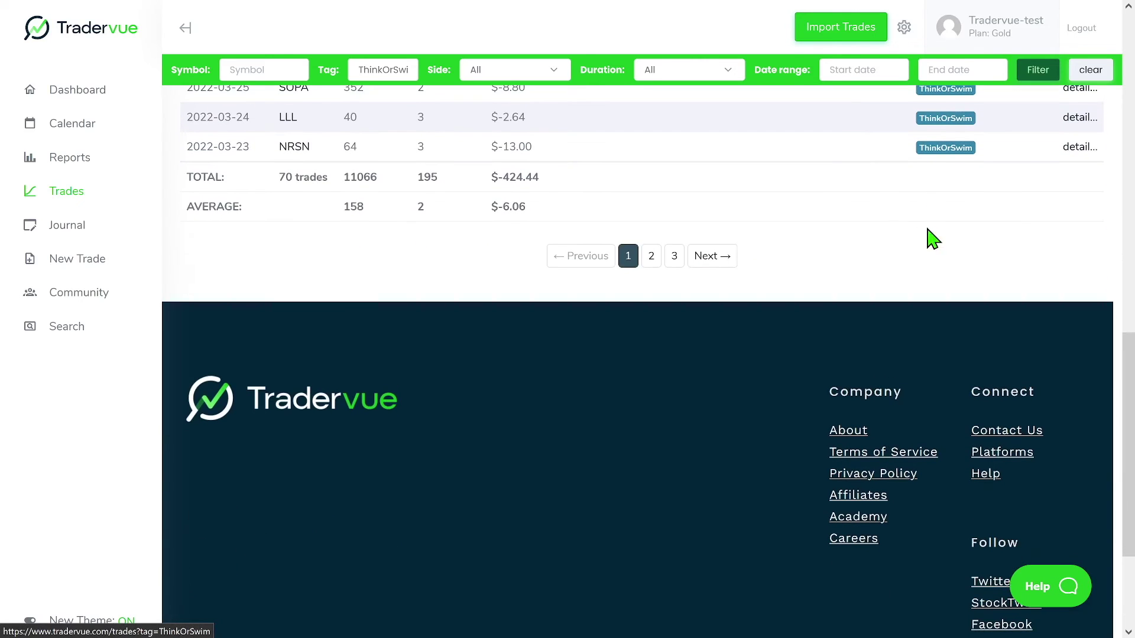
scroll(913, 243, up, 1)
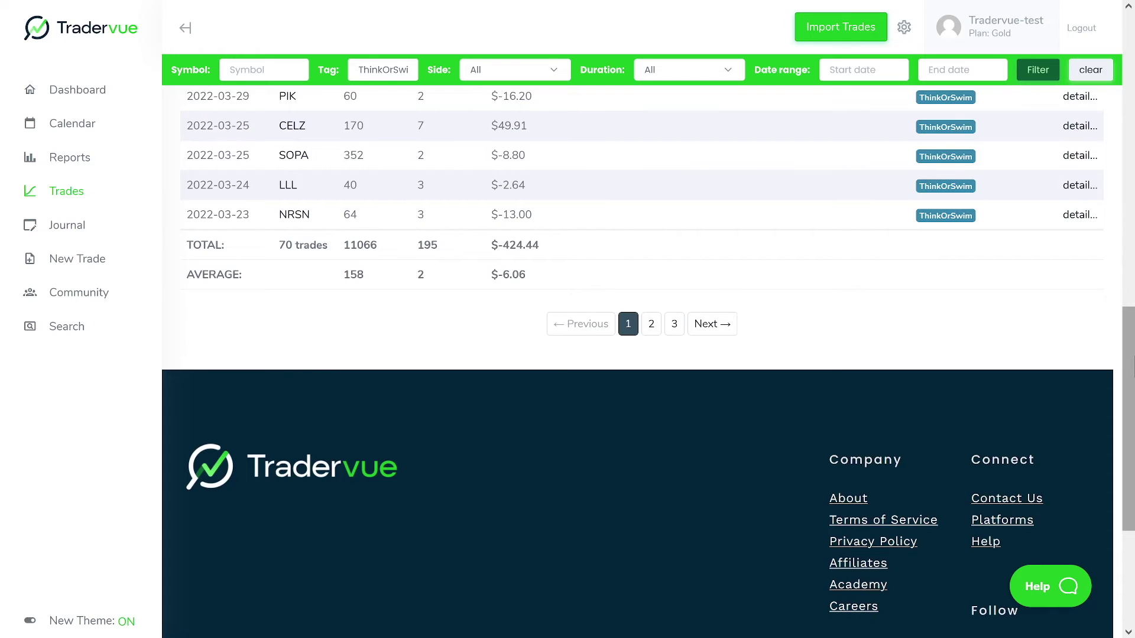
drag(1130, 367, 1131, 65)
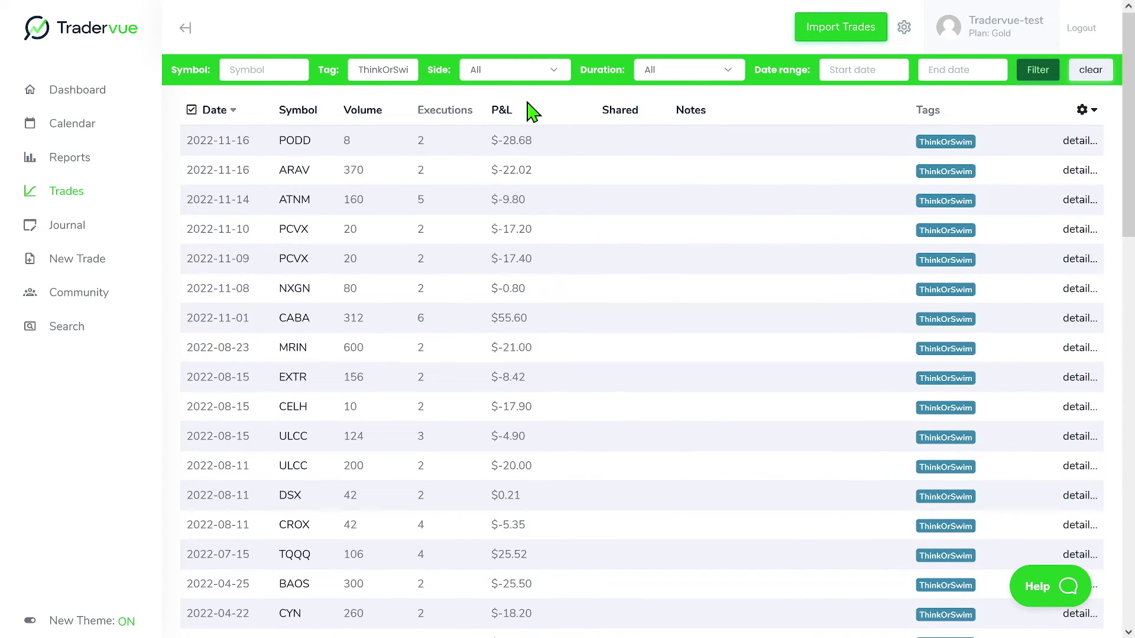
- Switch the tag filter to TradeZero to list its 85 trades, then clear the filter
double_click(377, 69)
text(tradeZero)
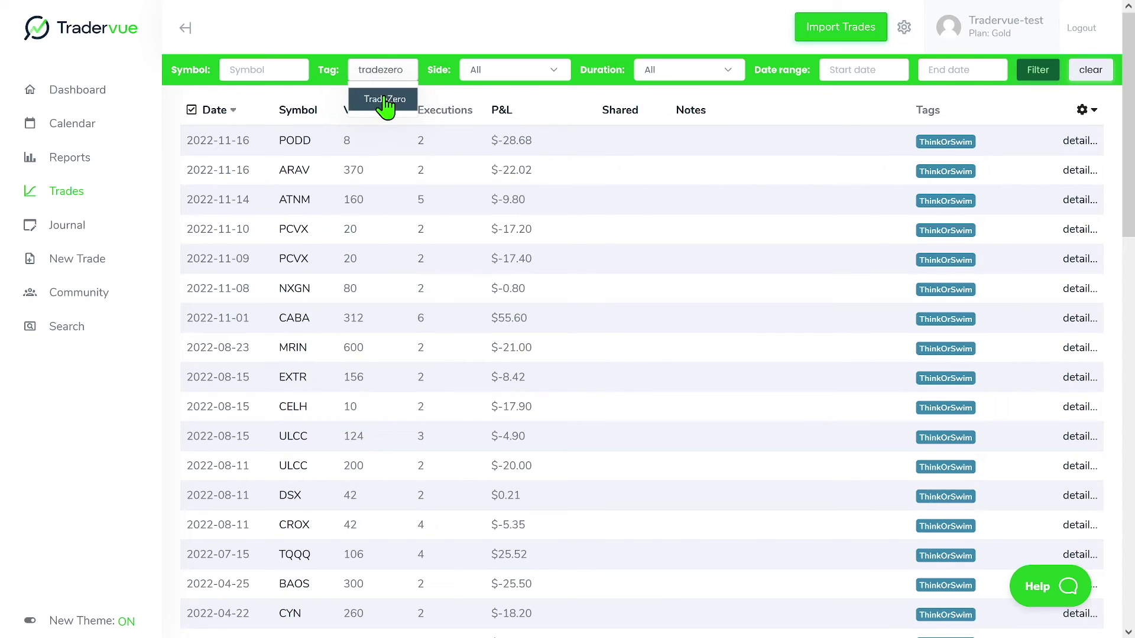
click(385, 99)
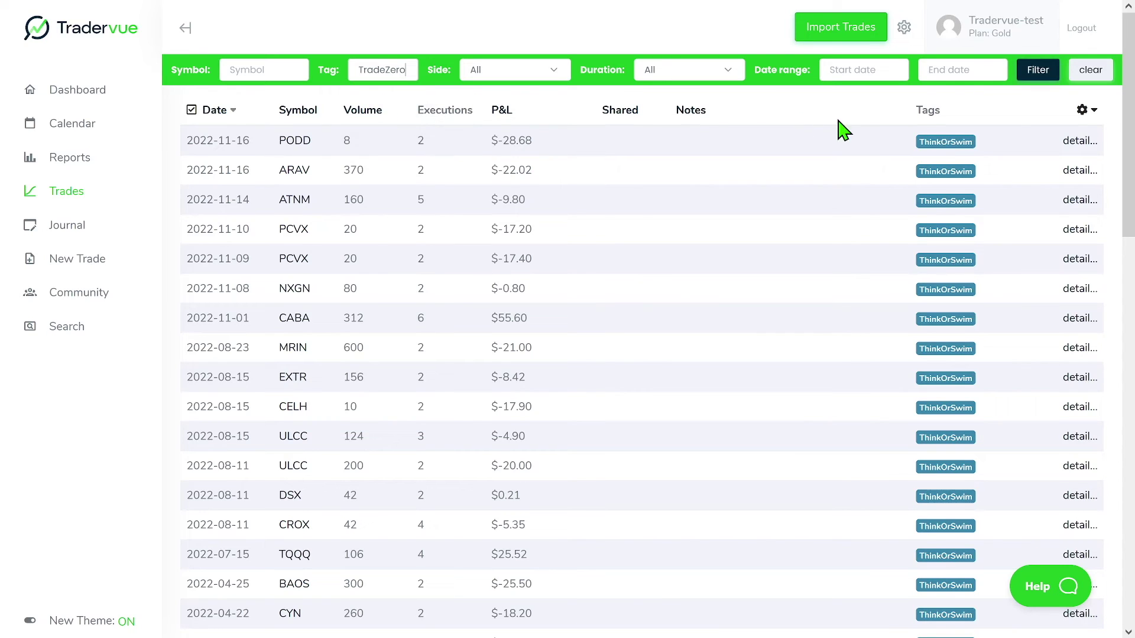
click(1041, 77)
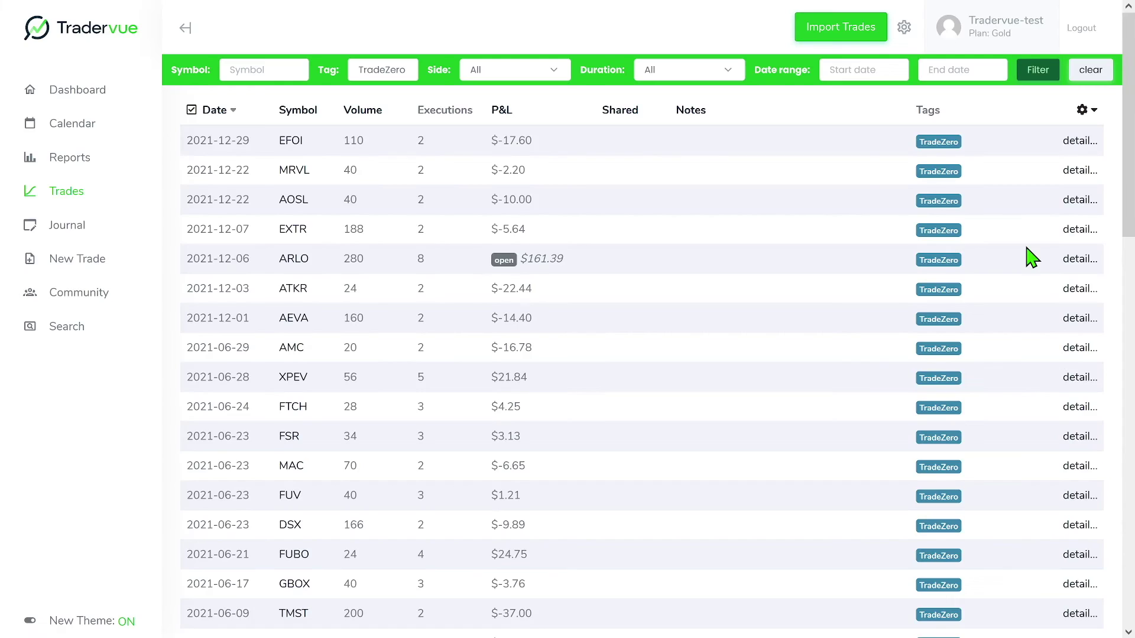
scroll(996, 229, down, 7)
scroll(998, 229, down, 3)
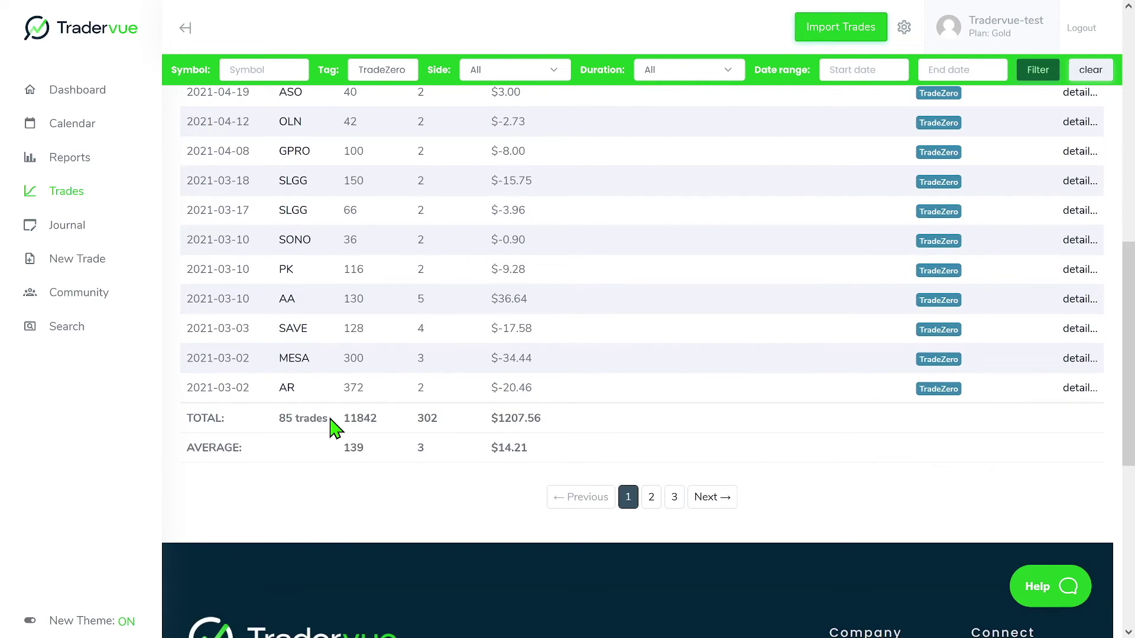
scroll(1127, 354, up, 10)
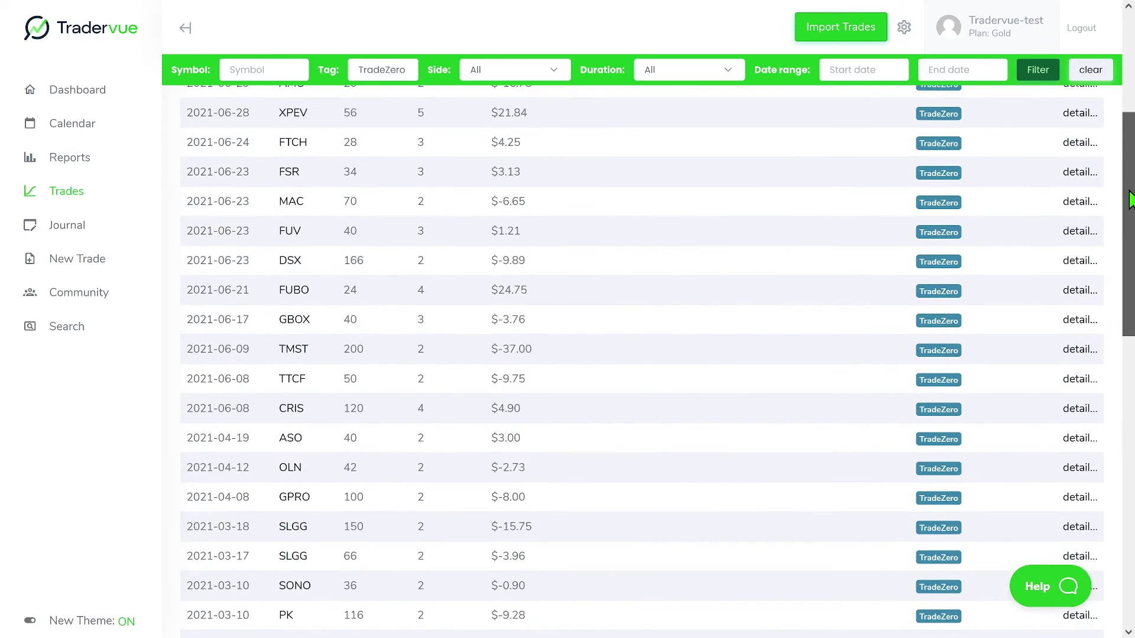
click(1102, 68)
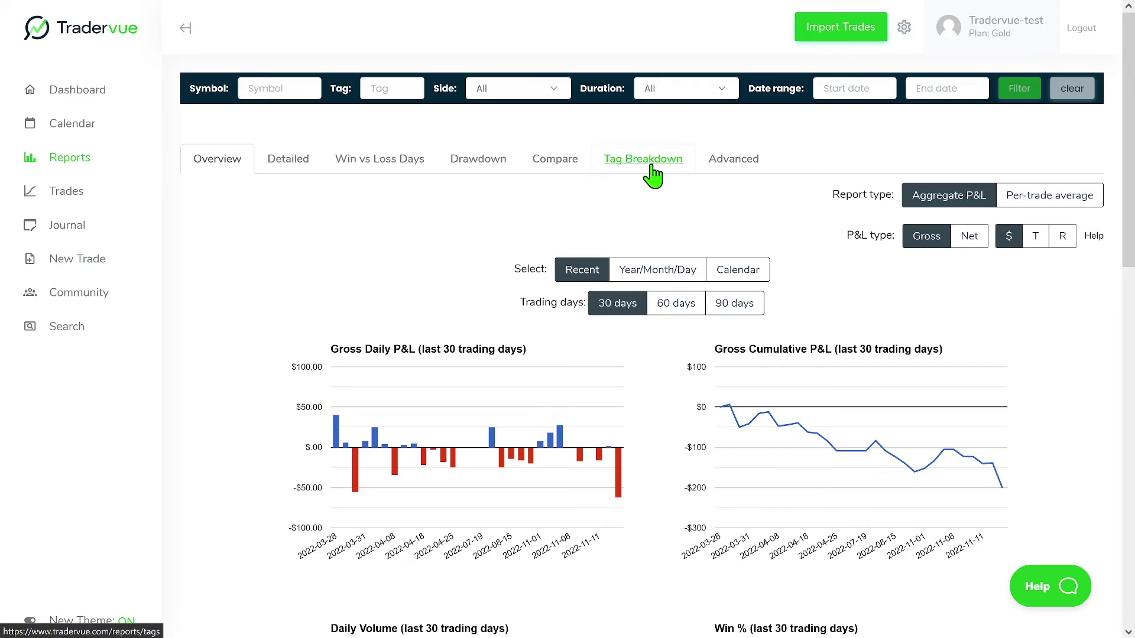
- Open the Tag Breakdown report showing aggregate gross P&L per individual tag
click(653, 172)
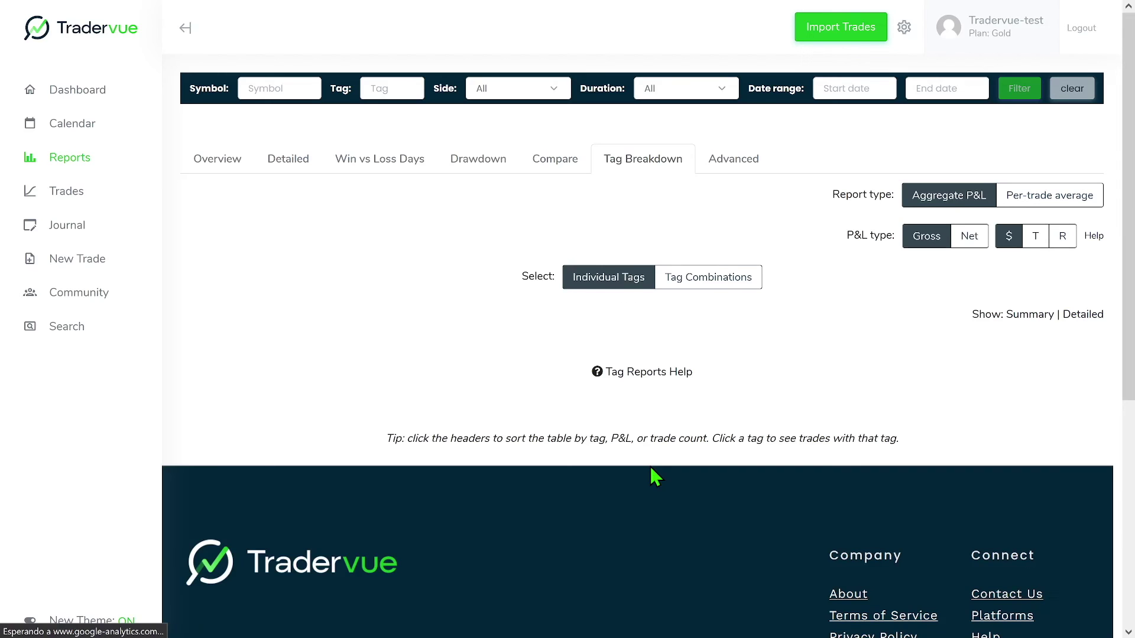